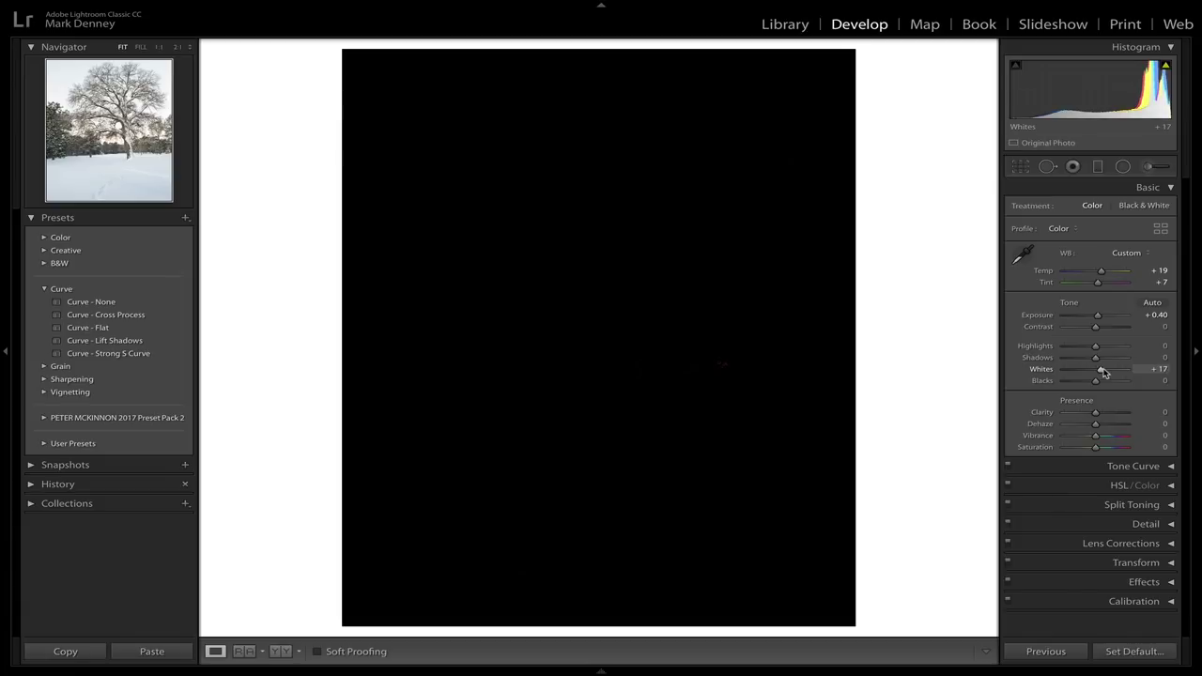
Step: Set the photo's Whites to +17 and its Blacks to +24
drag(1102, 370, 1103, 370)
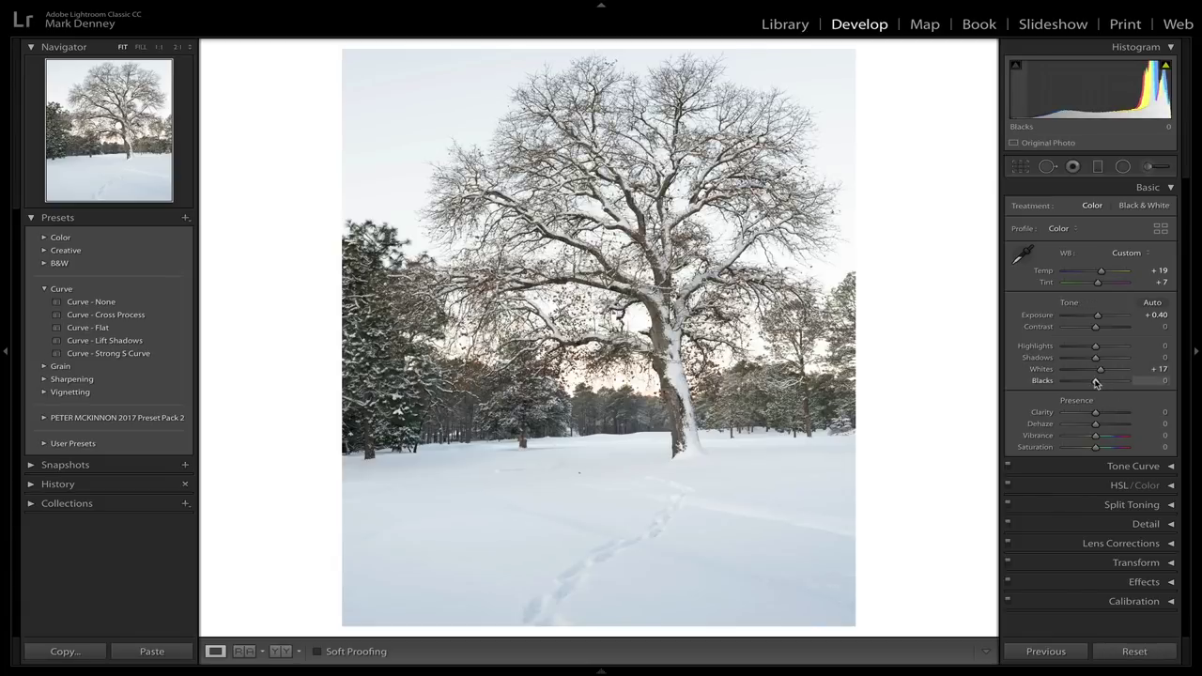
key(alt)
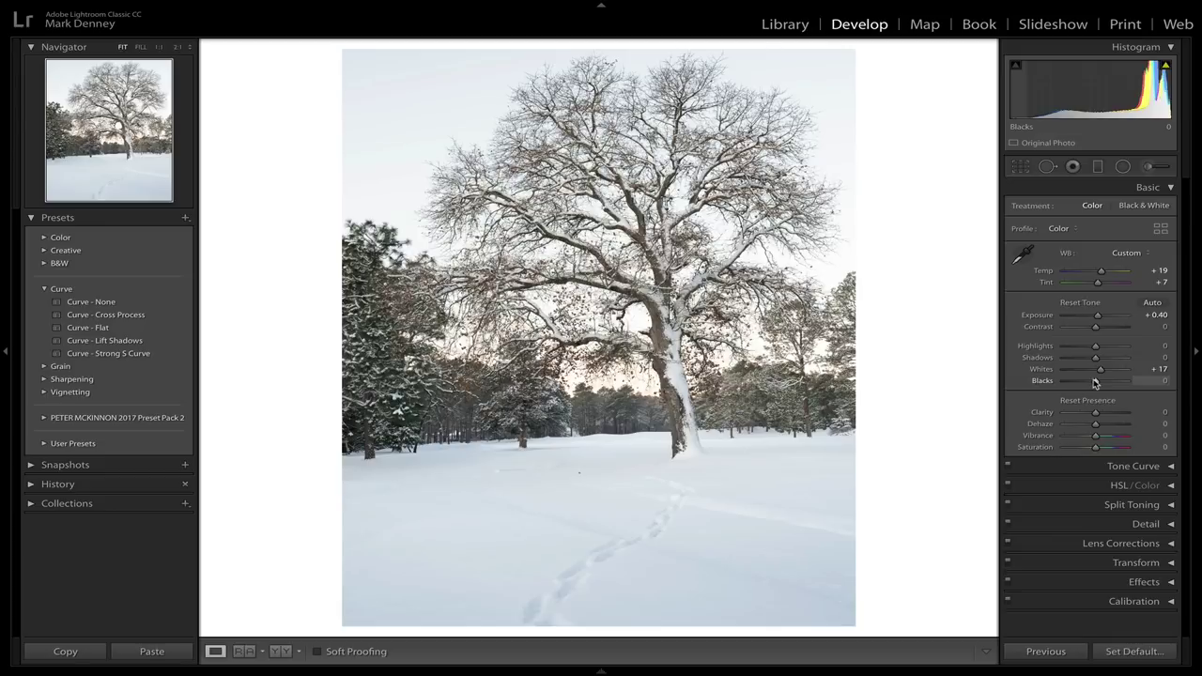
drag(1094, 382, 1076, 383)
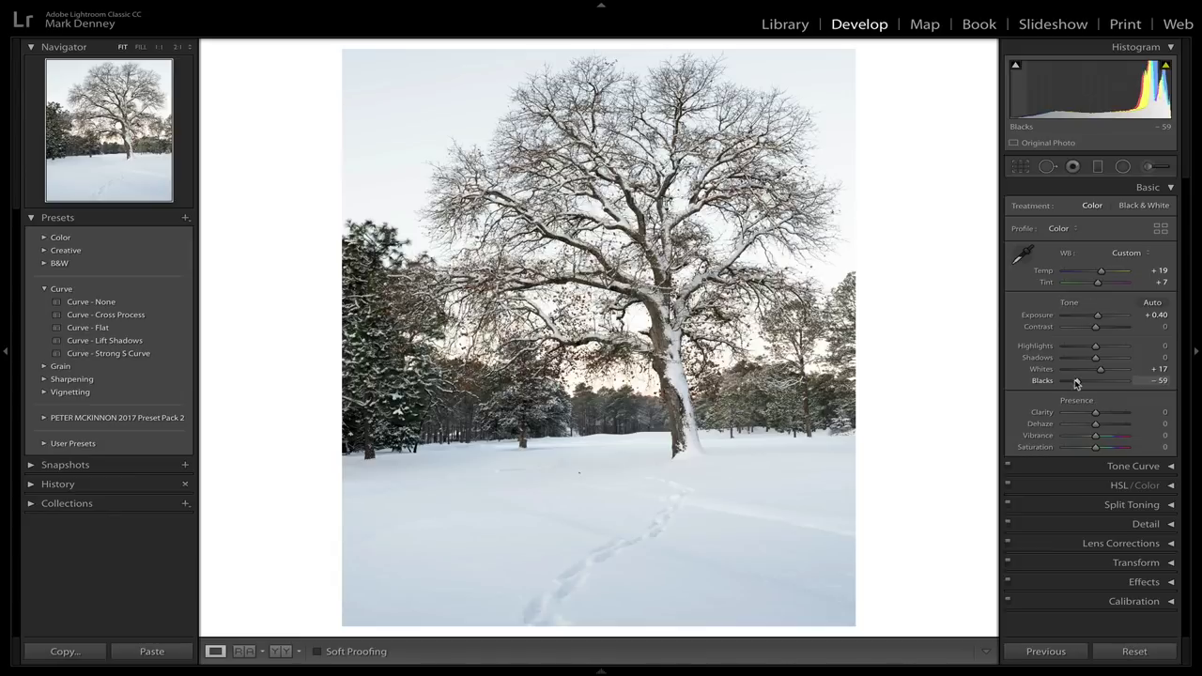
drag(1076, 383, 1103, 383)
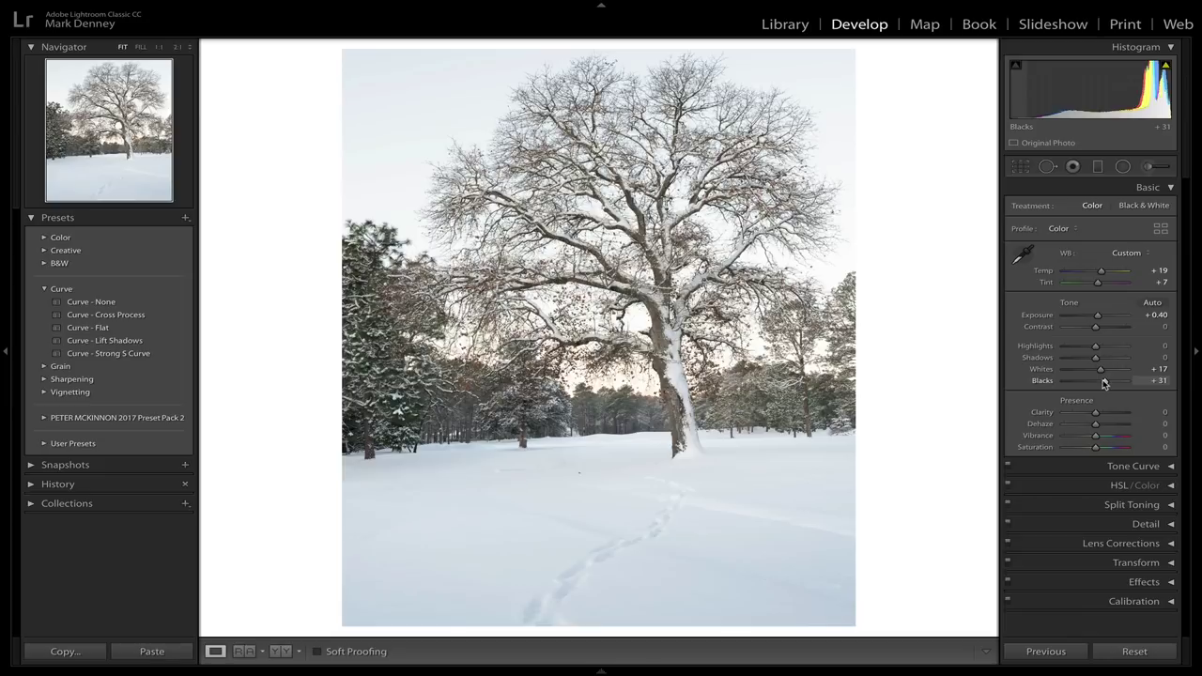
shift+double_click(1044, 380)
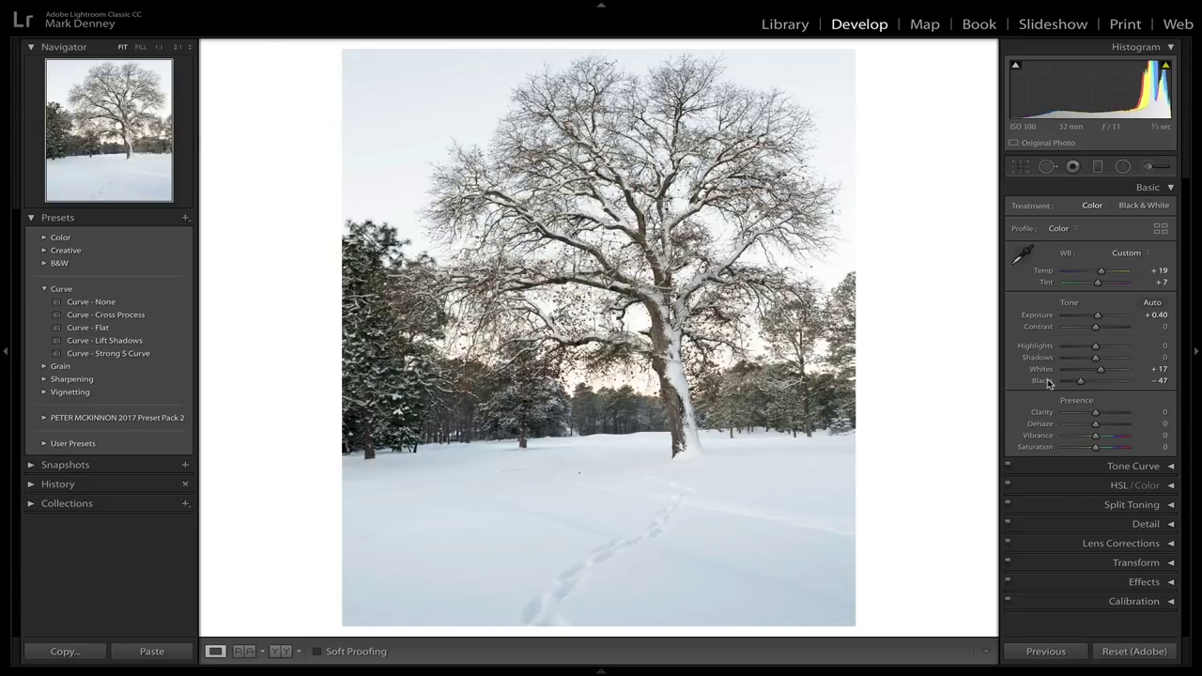
click(1110, 383)
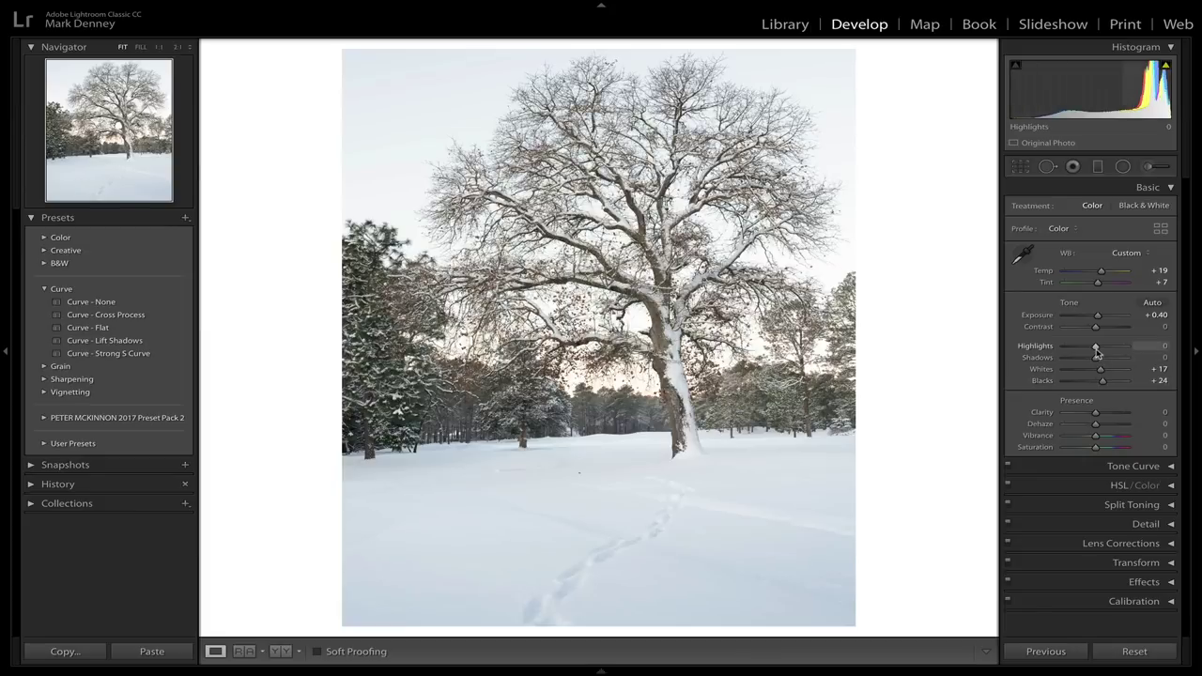
Step: Lower the photo's Highlights to −90 to bring back detail in the sky and snow
drag(1097, 349, 1074, 349)
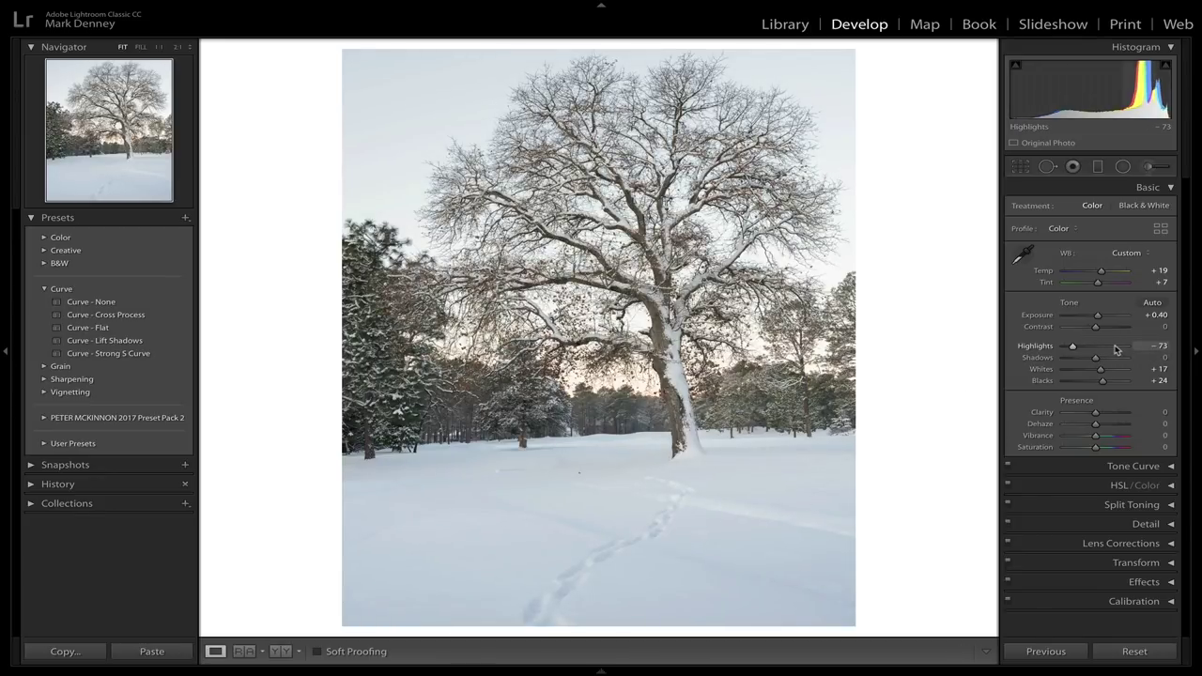
click(1116, 349)
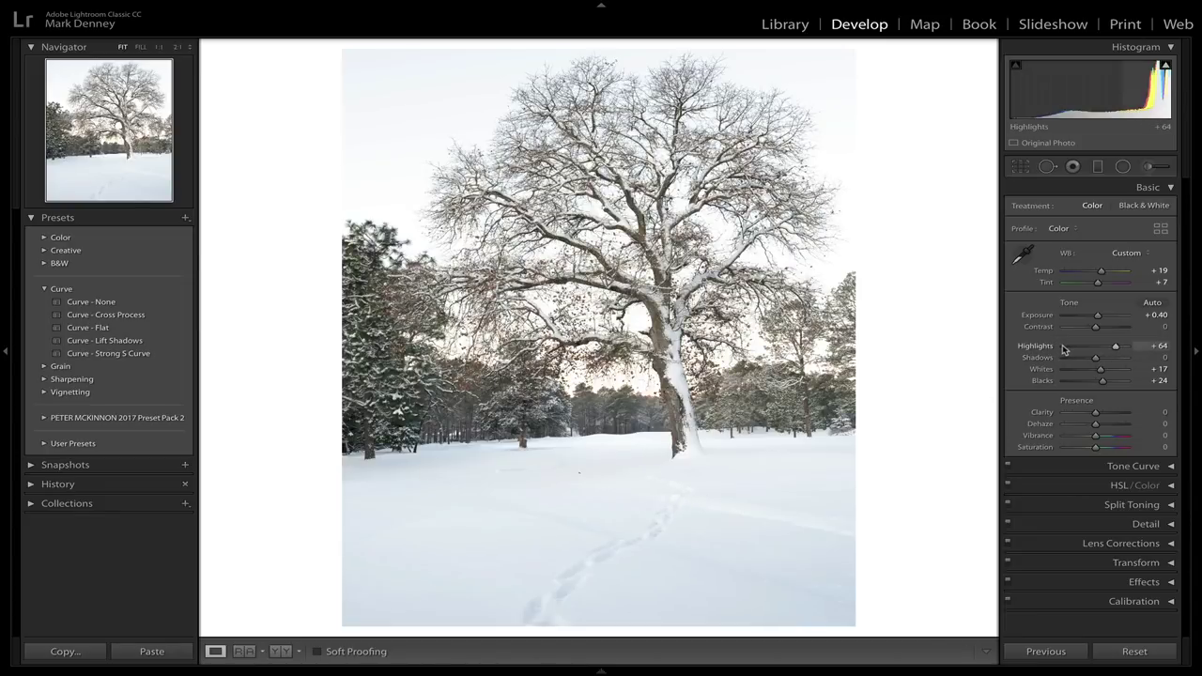
click(1064, 348)
drag(1065, 351, 1068, 351)
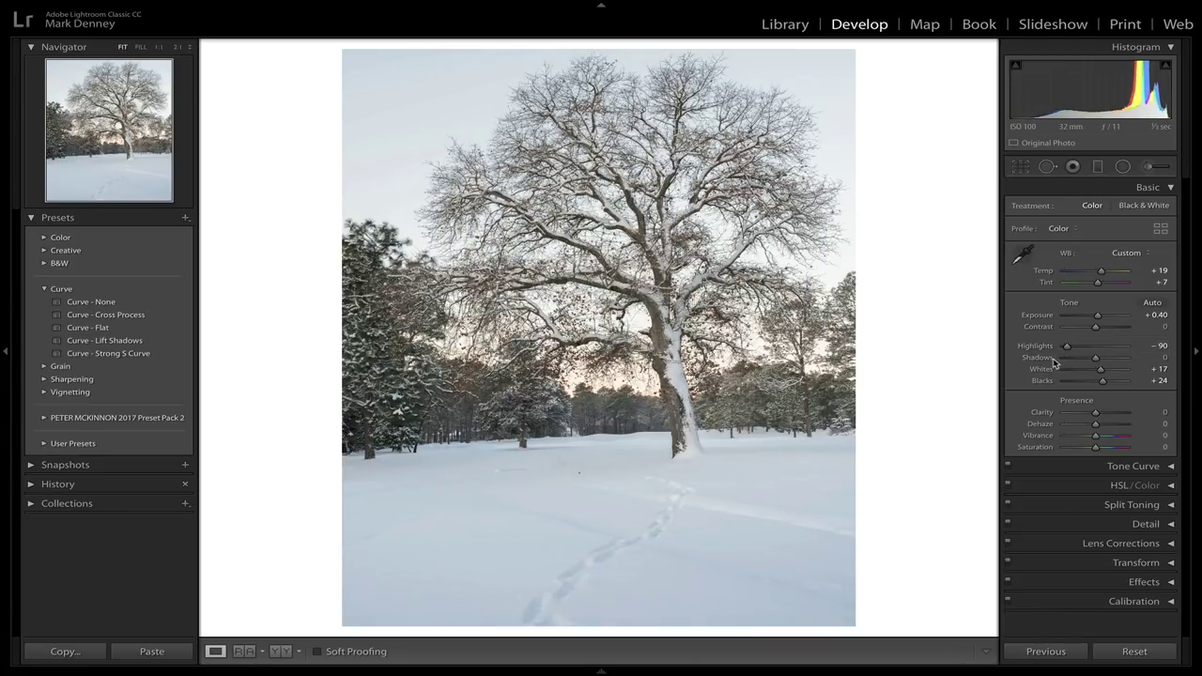
Step: Raise the Shadows to +33 and compare the edited photo with its before version
drag(1037, 361, 1107, 361)
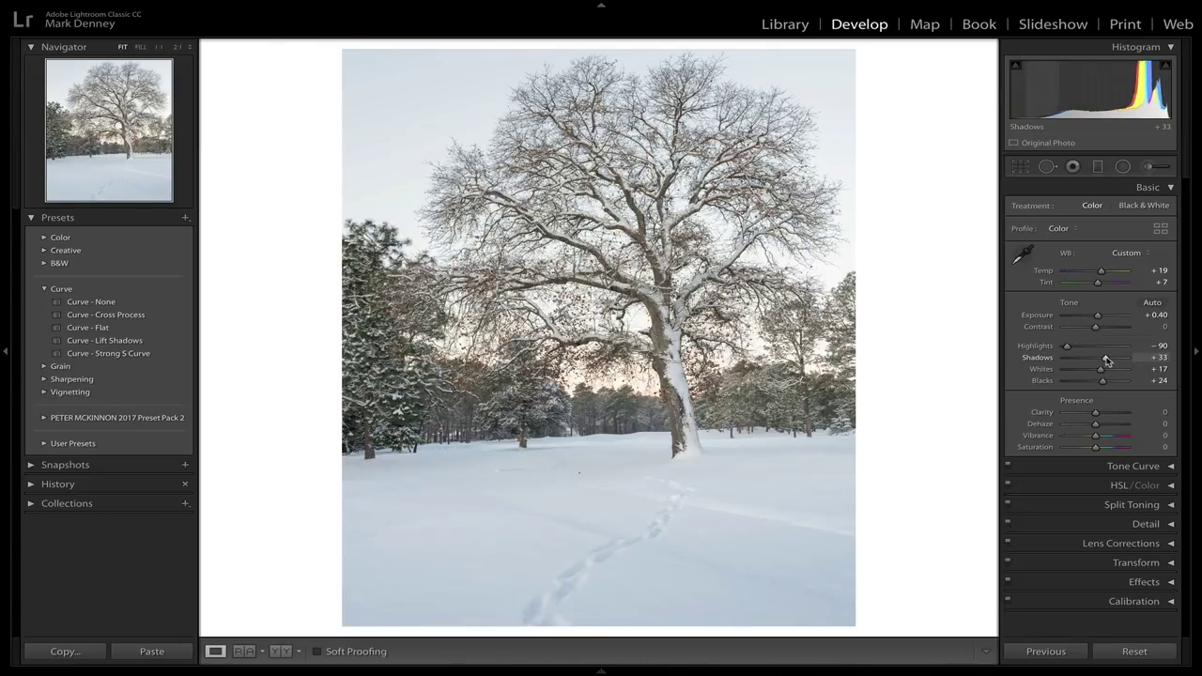
key(backslash)
key(backslash)
key(backslash)
key(backslash)
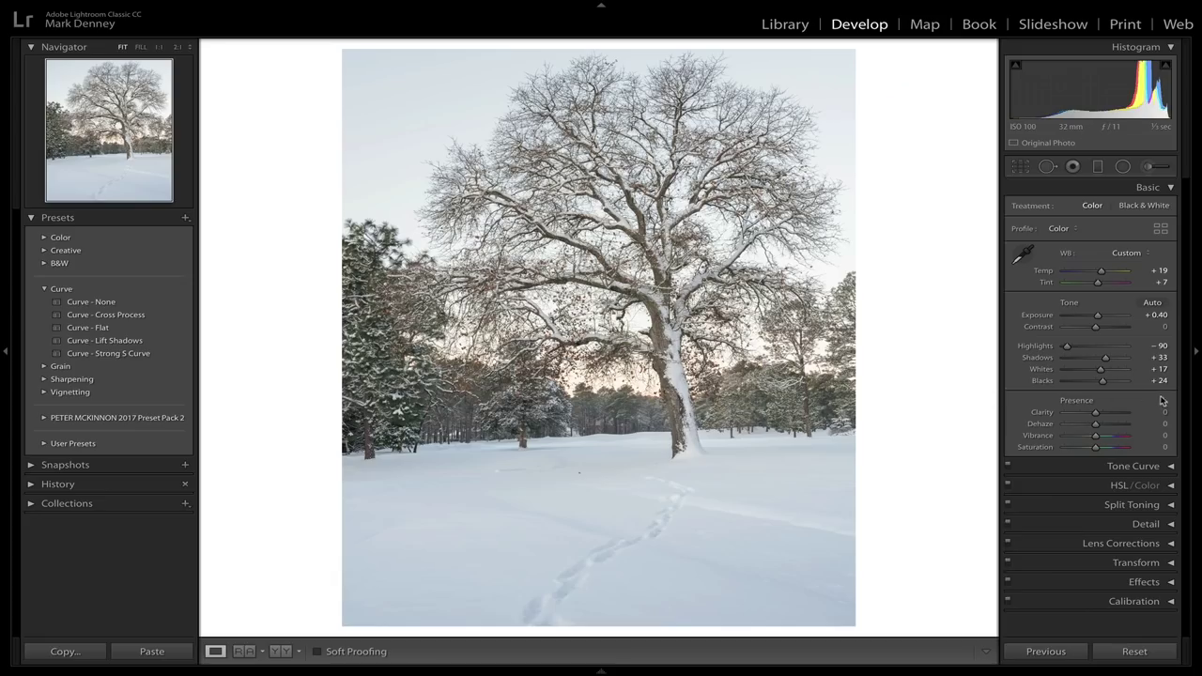
Step: Soften the photo by setting Clarity to −10 and Contrast to −28
click(1164, 412)
text(-10)
key(Return)
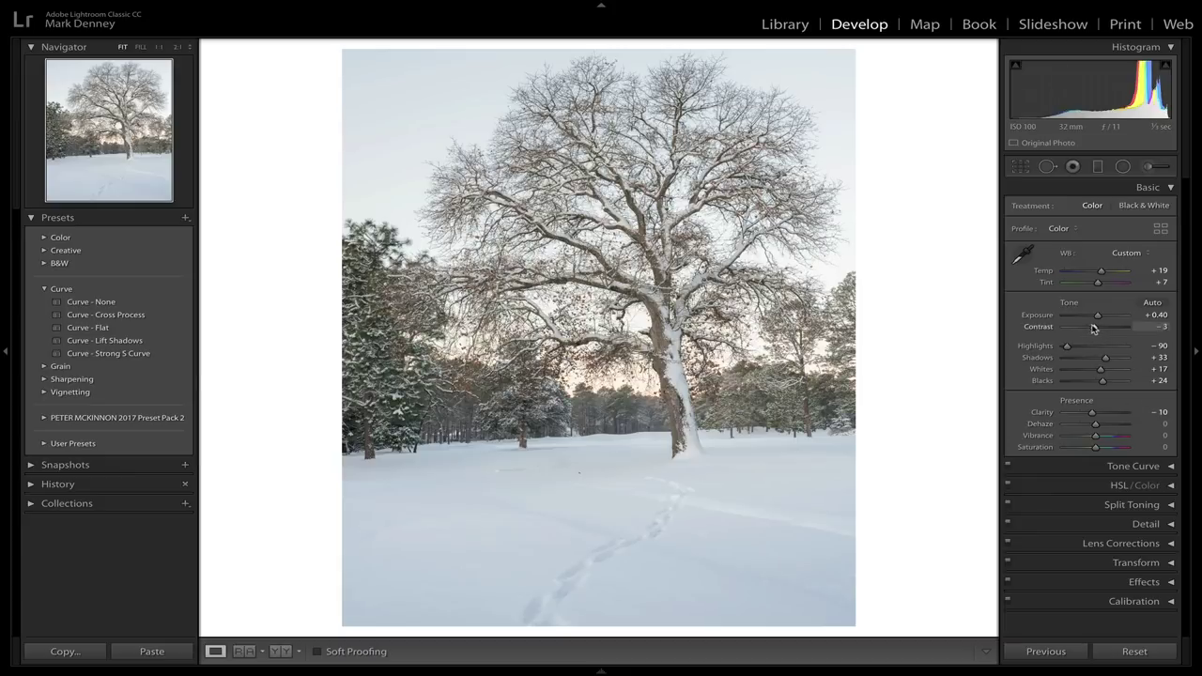
drag(1093, 328, 1087, 328)
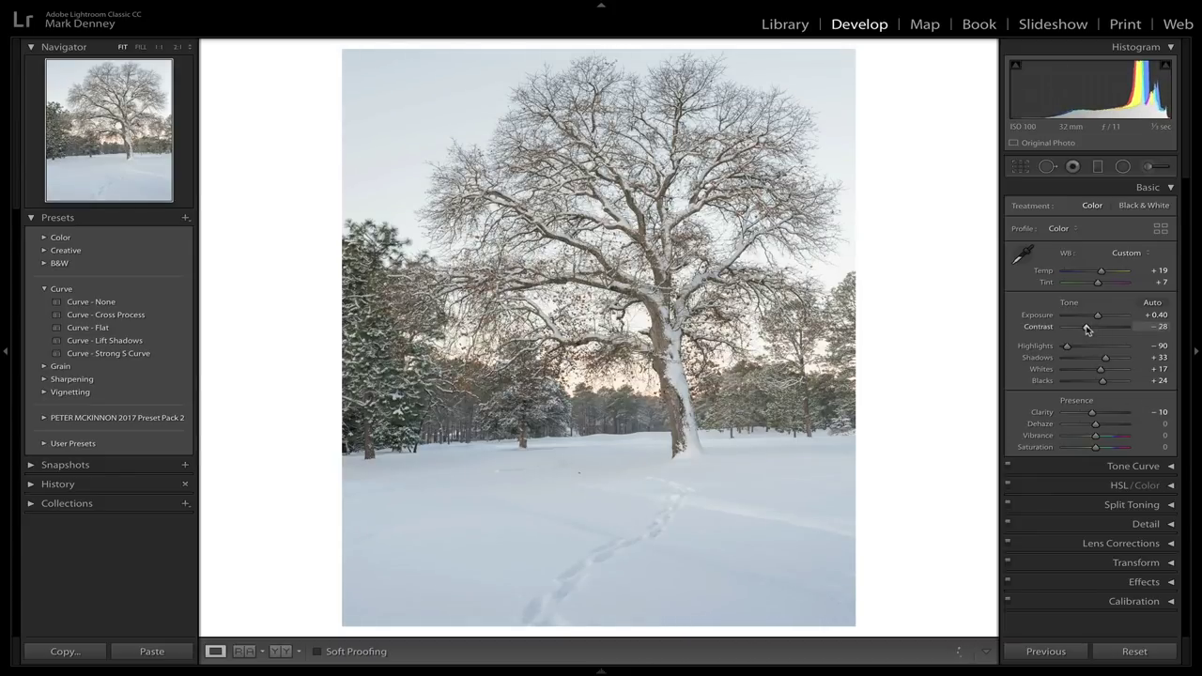
Step: Apply the Strong Contrast point curve in the RGB channel, then pull its shadow area down and lower the midpoint to about 49.0 / 46.3 %
click(1138, 466)
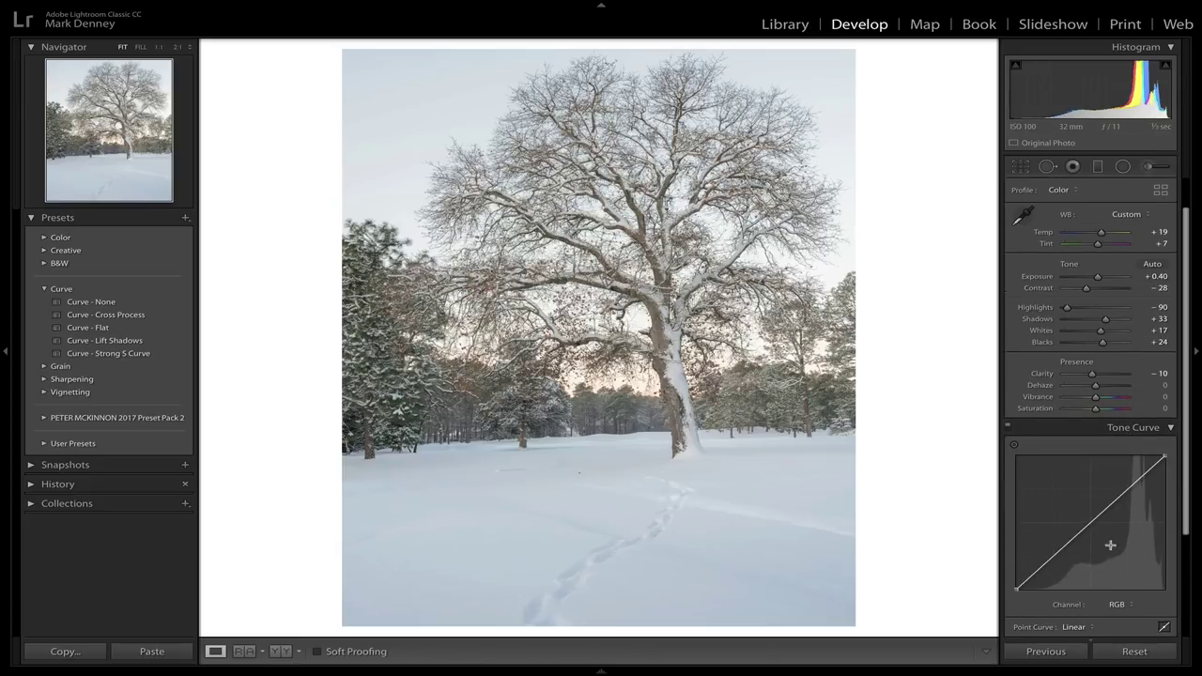
click(1075, 626)
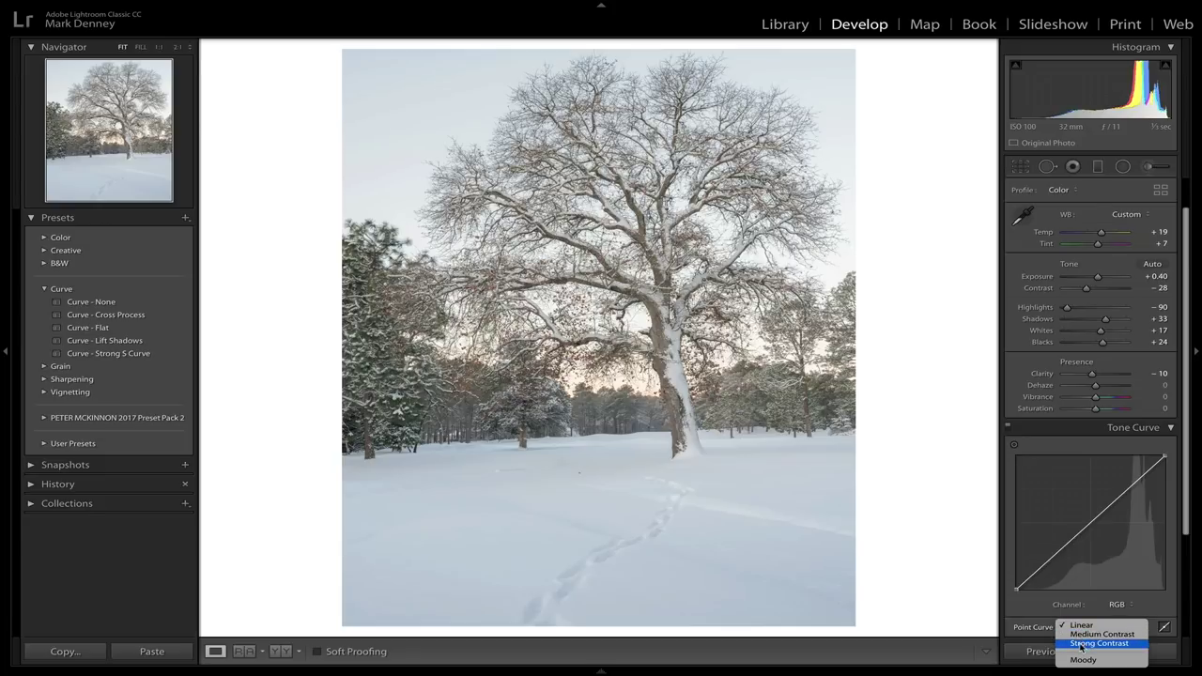
click(1099, 643)
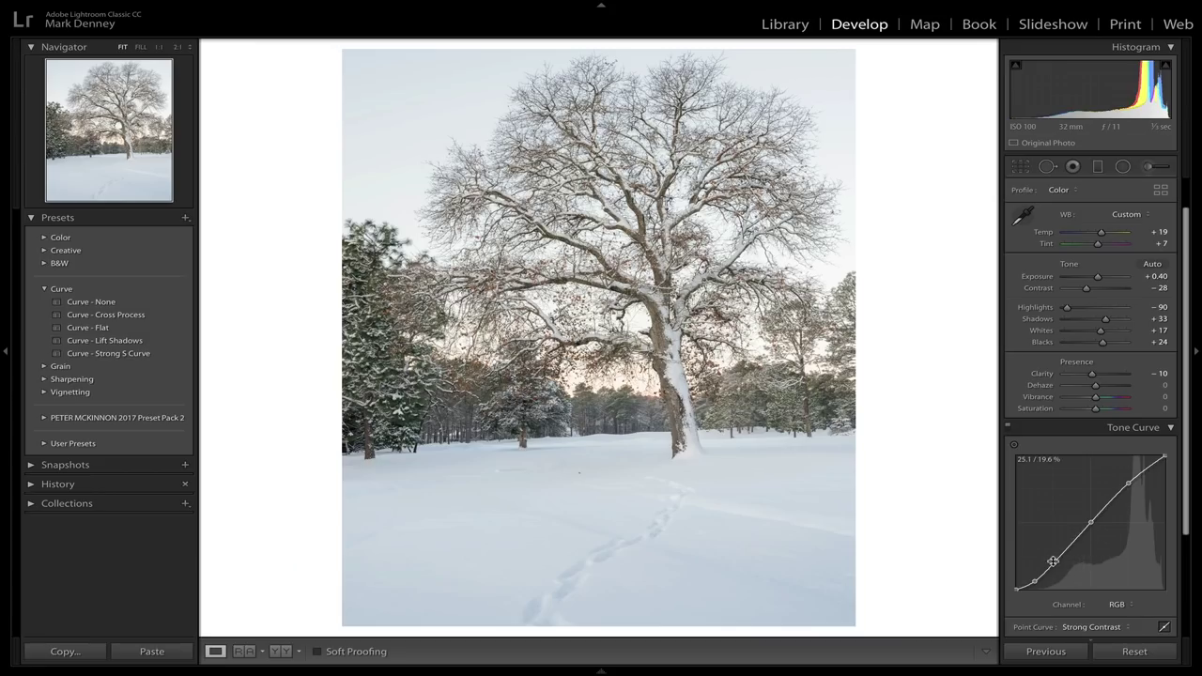
drag(1053, 561, 1034, 584)
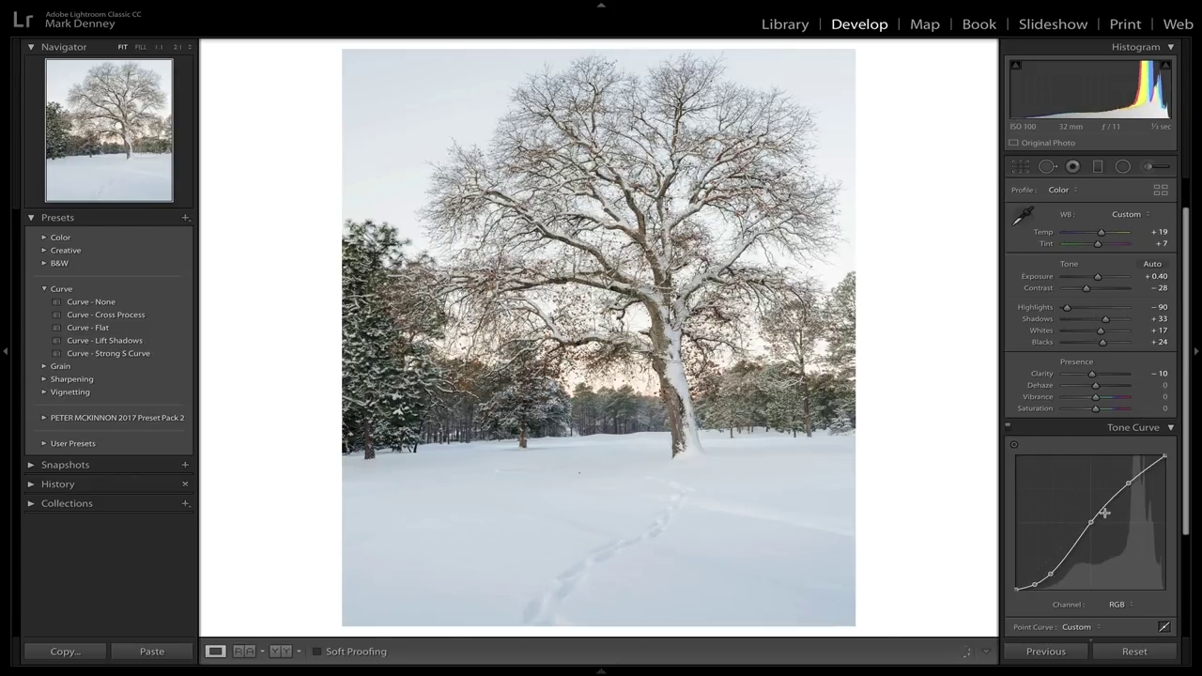
drag(1089, 520, 1090, 531)
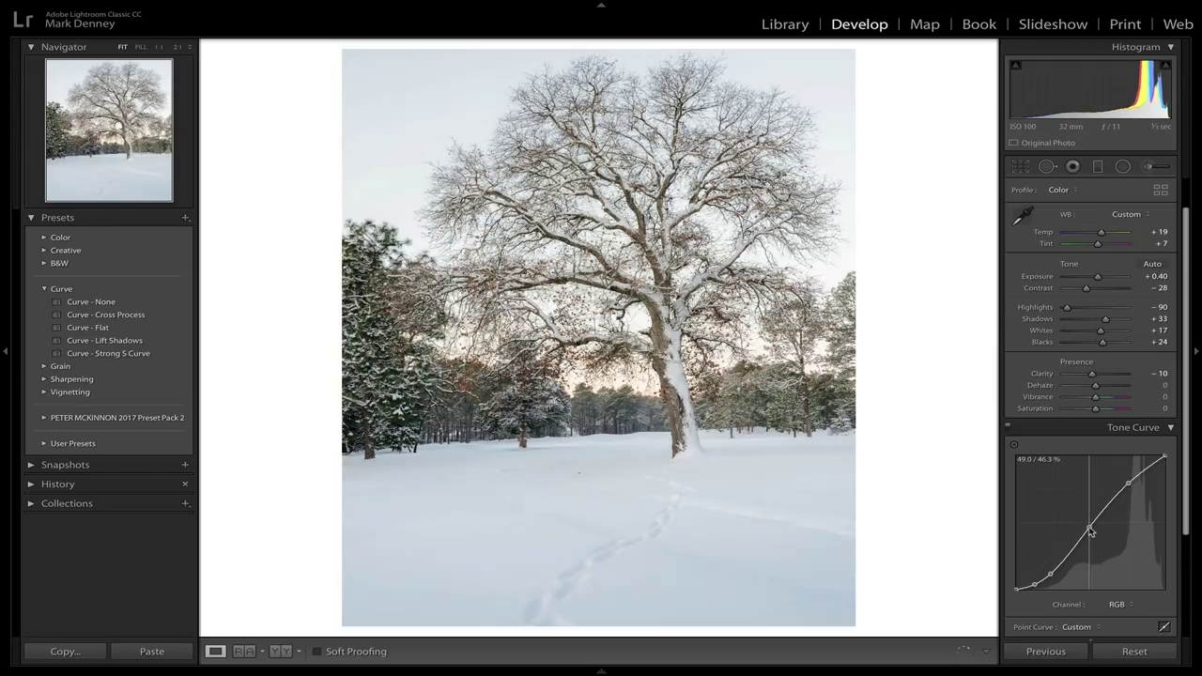
Step: Compare the photo with and without the tone curve, and against its before version
click(1009, 429)
click(1009, 430)
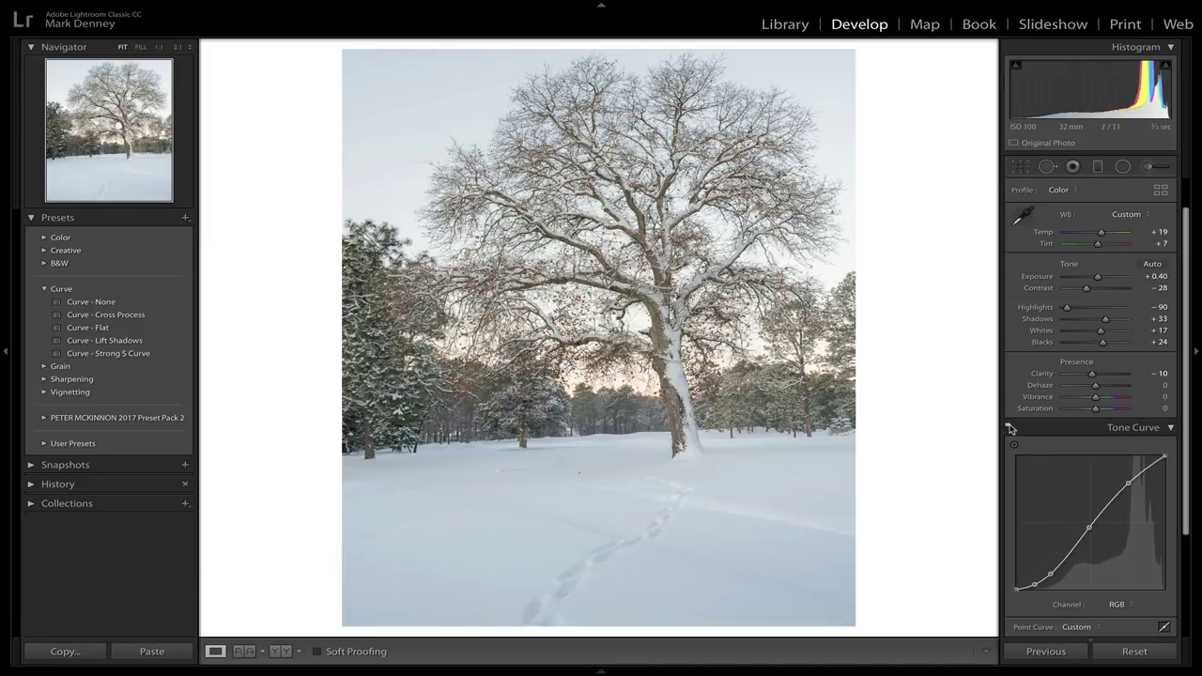
click(1171, 429)
key(backslash)
key(backslash)
key(backslash)
key(backslash)
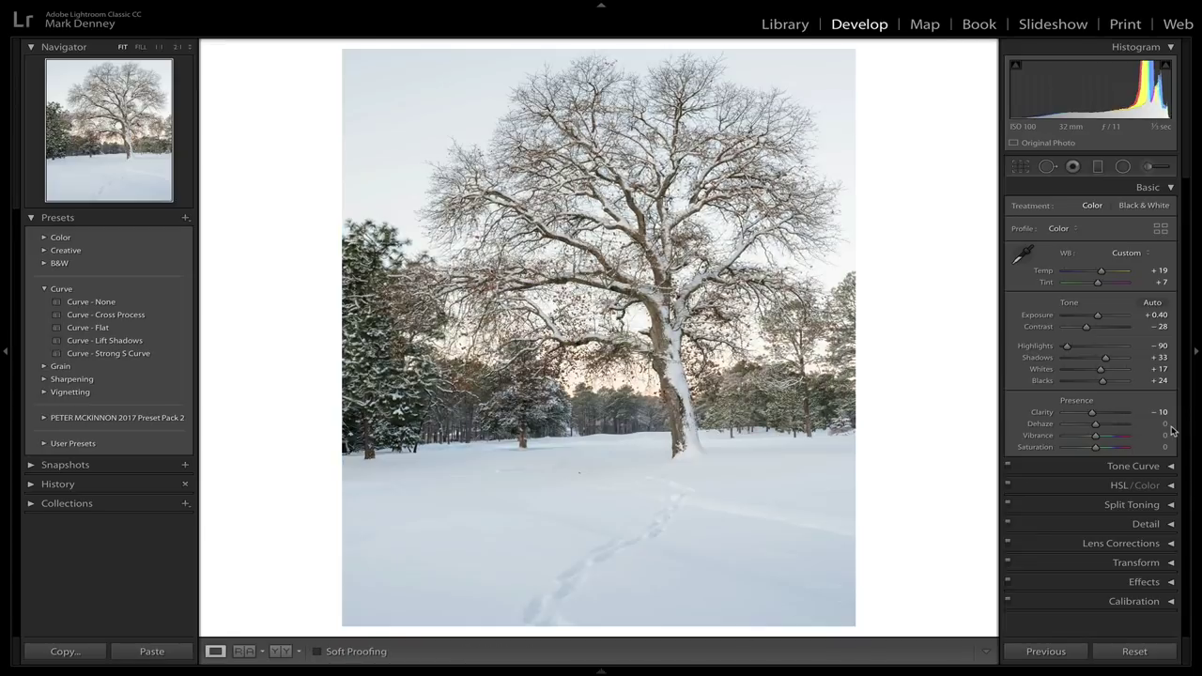
key(backslash)
key(backslash)
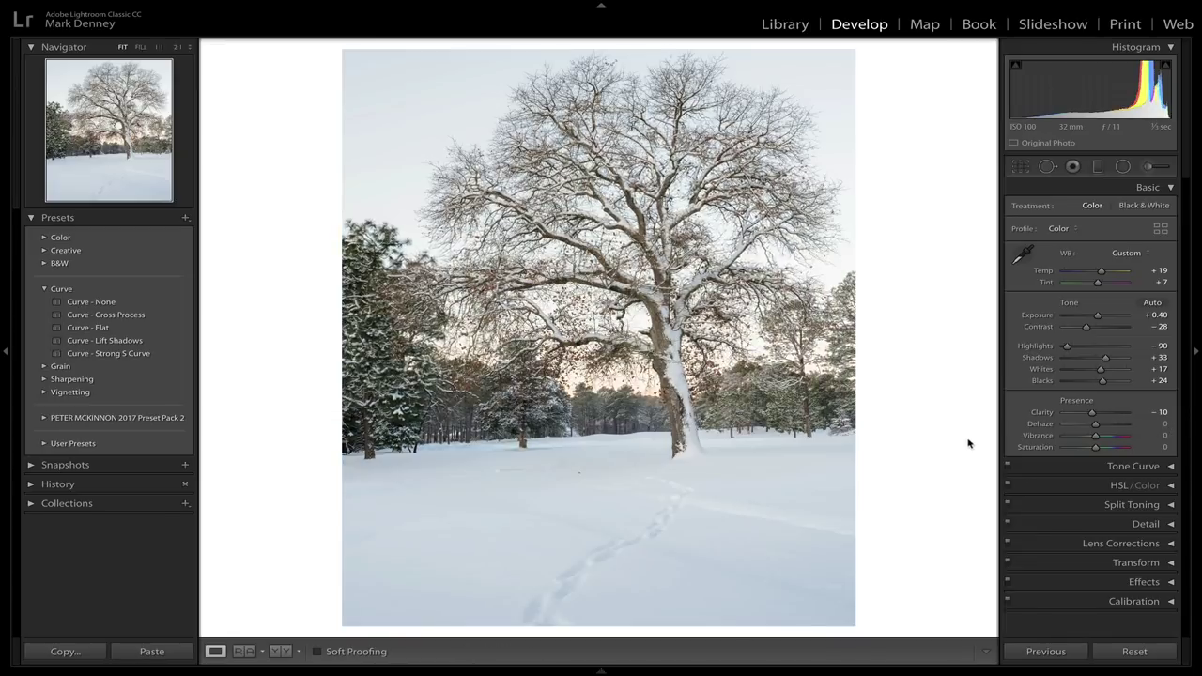